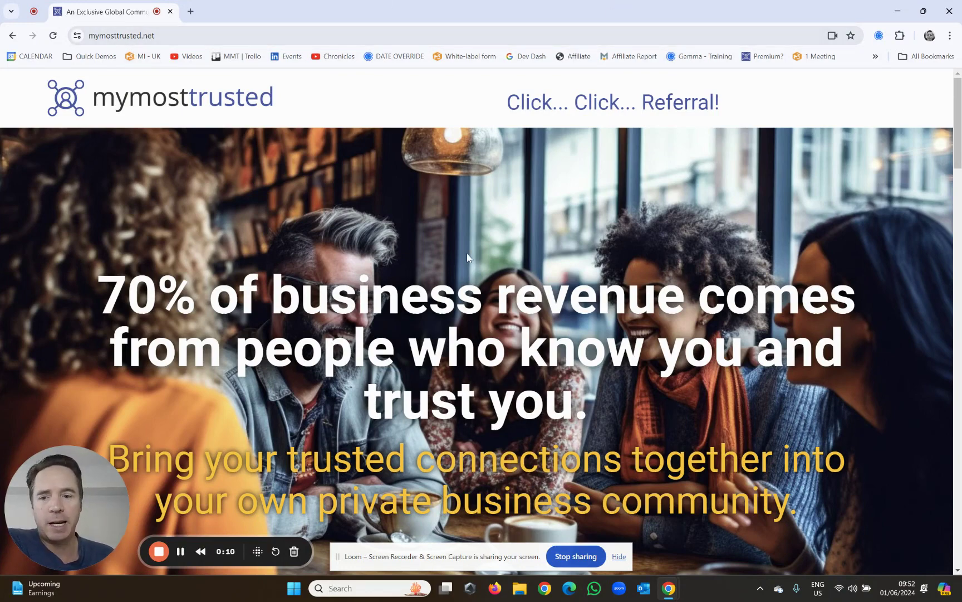
# Step: Scroll the homepage down to the 'Surround Yourself with Trusted Advocates' extension download section
pyautogui.scroll(-3, 467, 252)
pyautogui.scroll(-5, 467, 252)
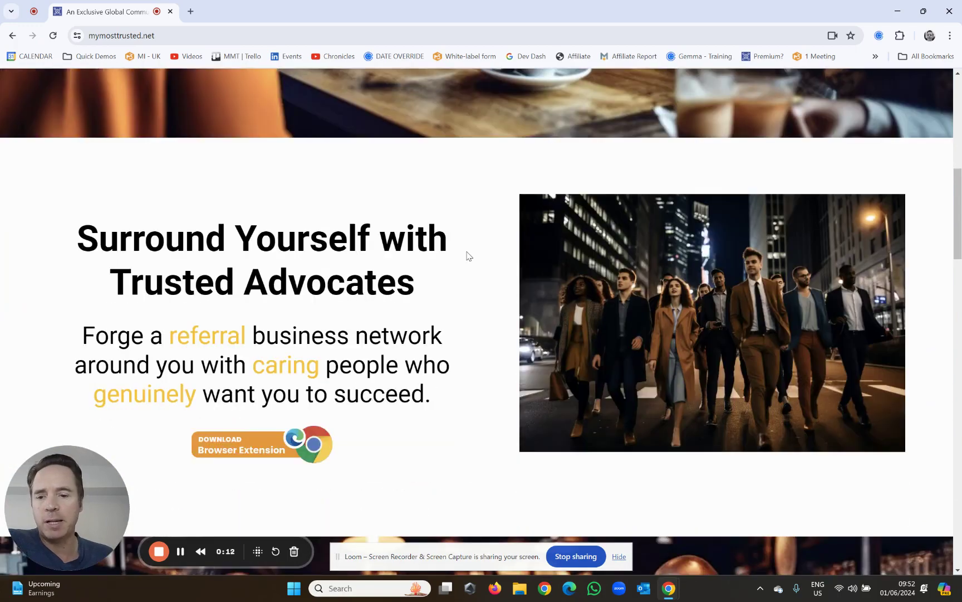
pyautogui.scroll(-3, 466, 255)
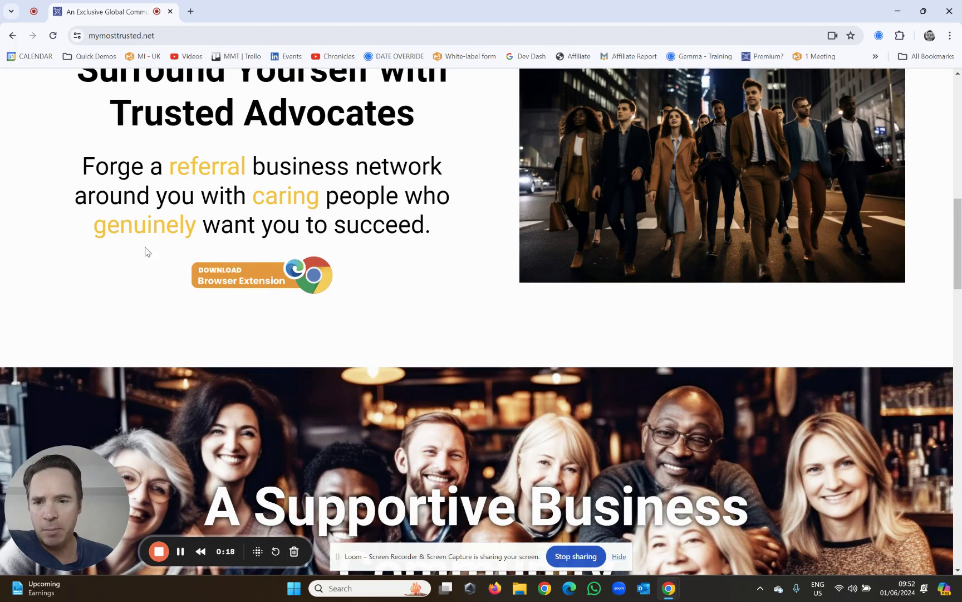
# Step: Install the My Most Trusted Network extension from its Chrome Web Store listing
pyautogui.click(240, 283)
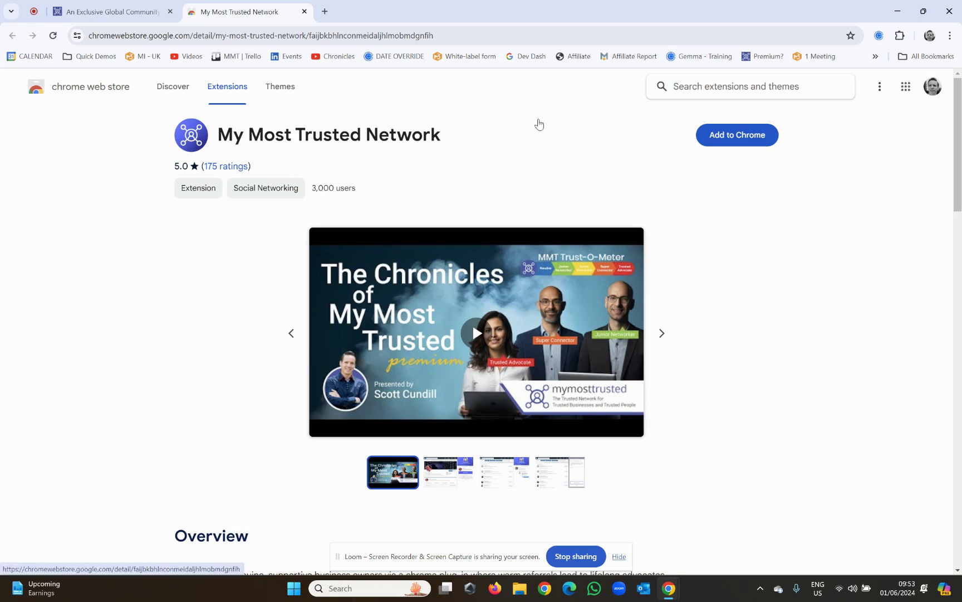
pyautogui.click(740, 146)
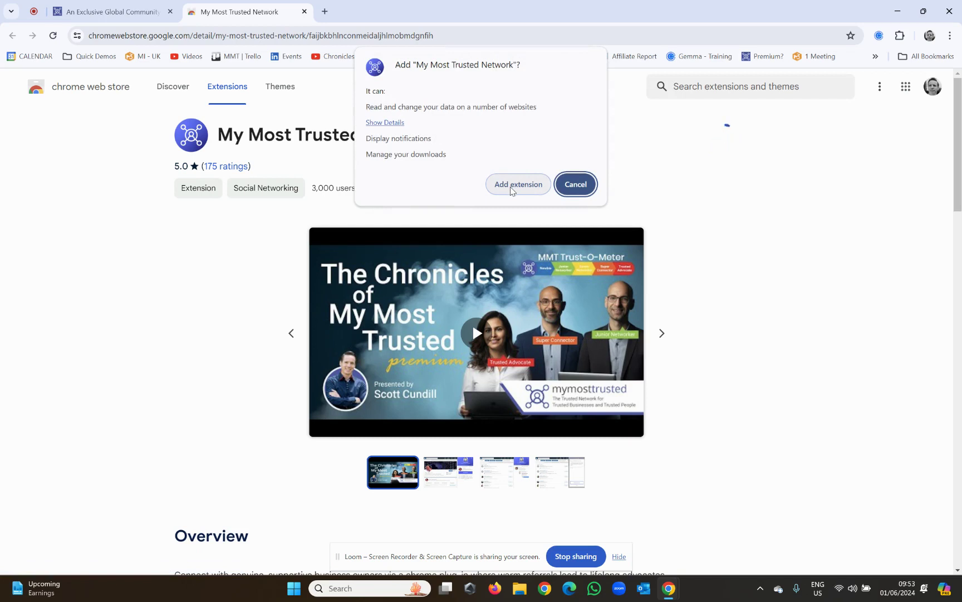
pyautogui.click(514, 190)
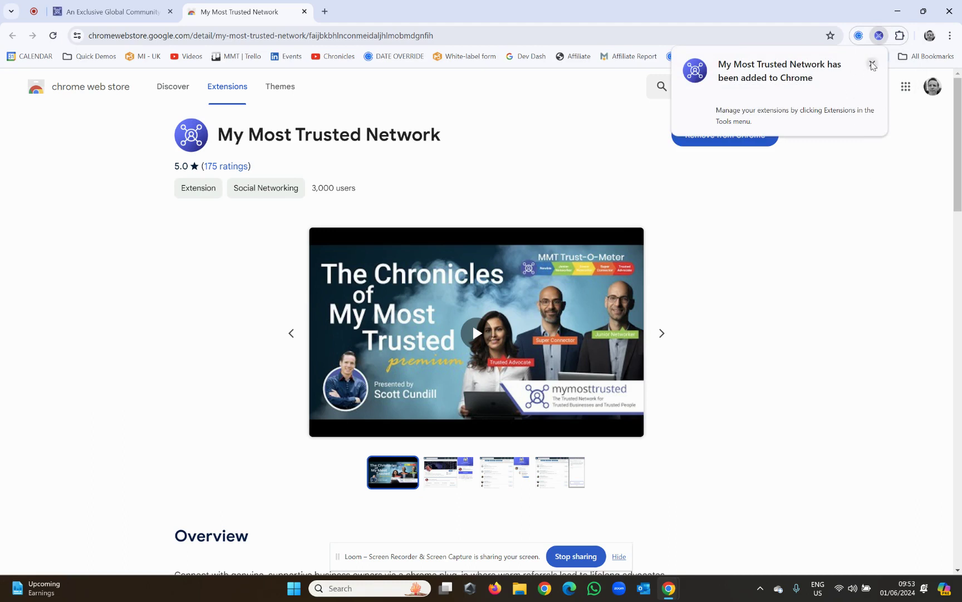
# Step: Dismiss the install notice and pin My Most Trusted Network from the Extensions menu
pyautogui.click(872, 66)
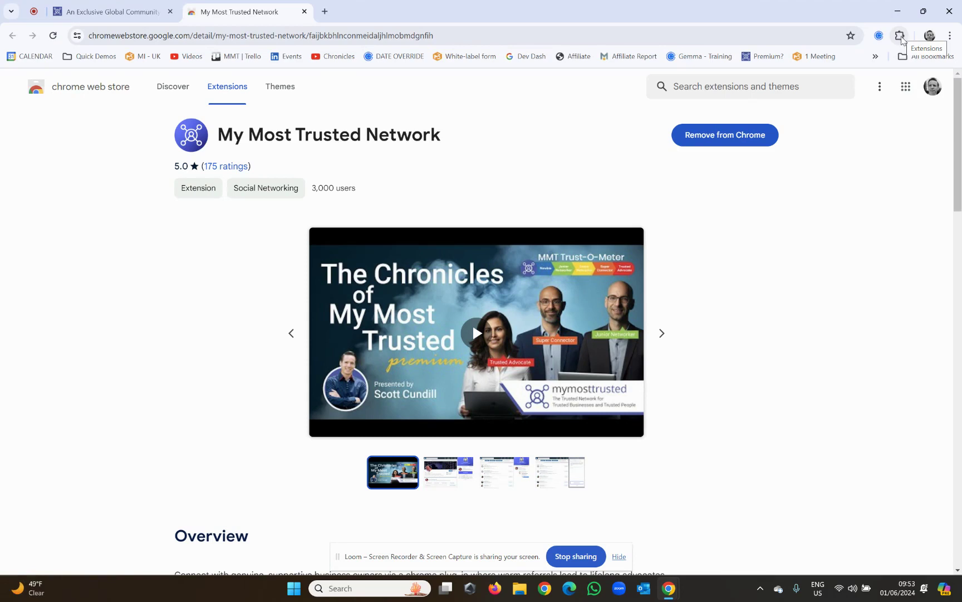
pyautogui.click(900, 38)
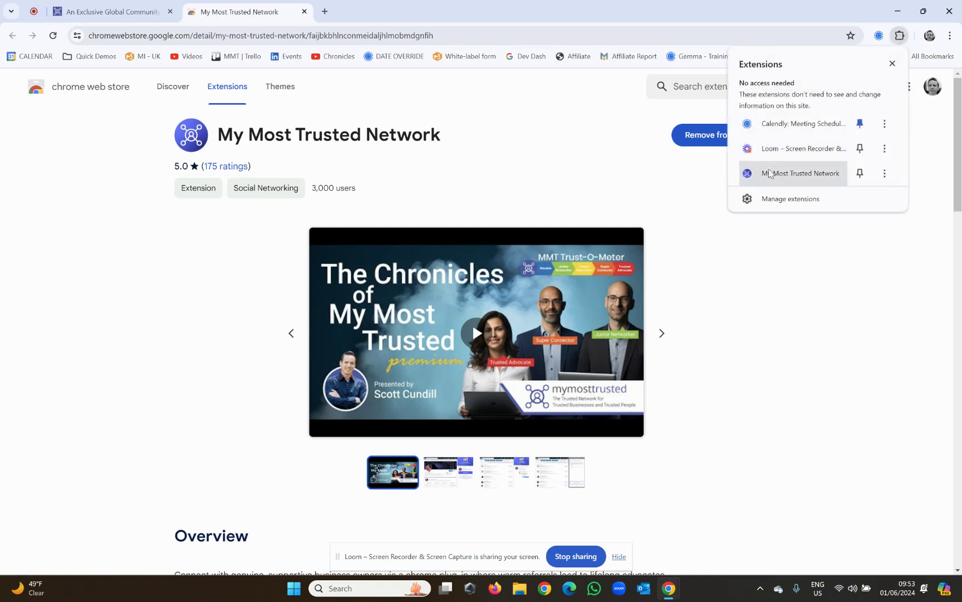
pyautogui.click(861, 177)
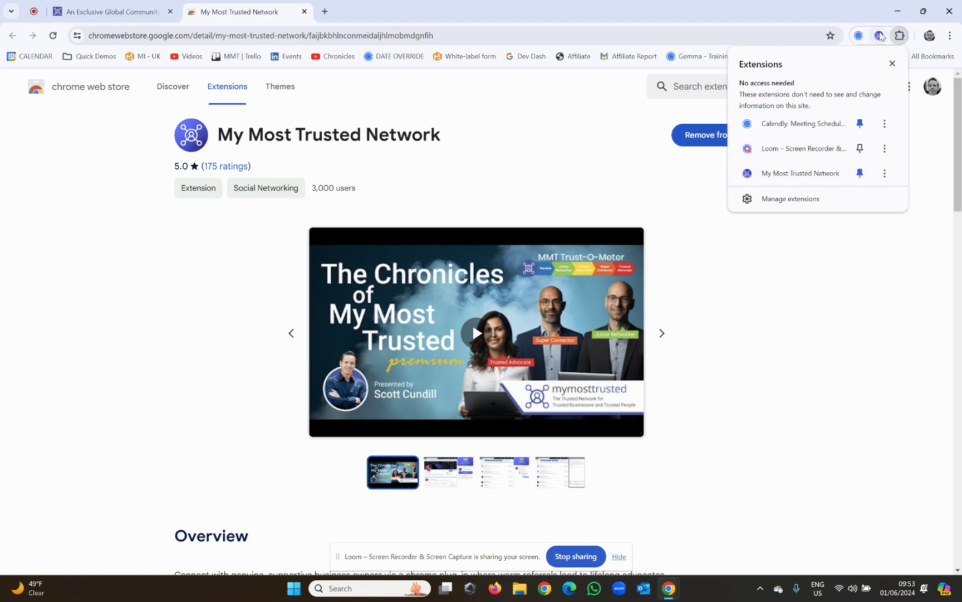
pyautogui.click(879, 36)
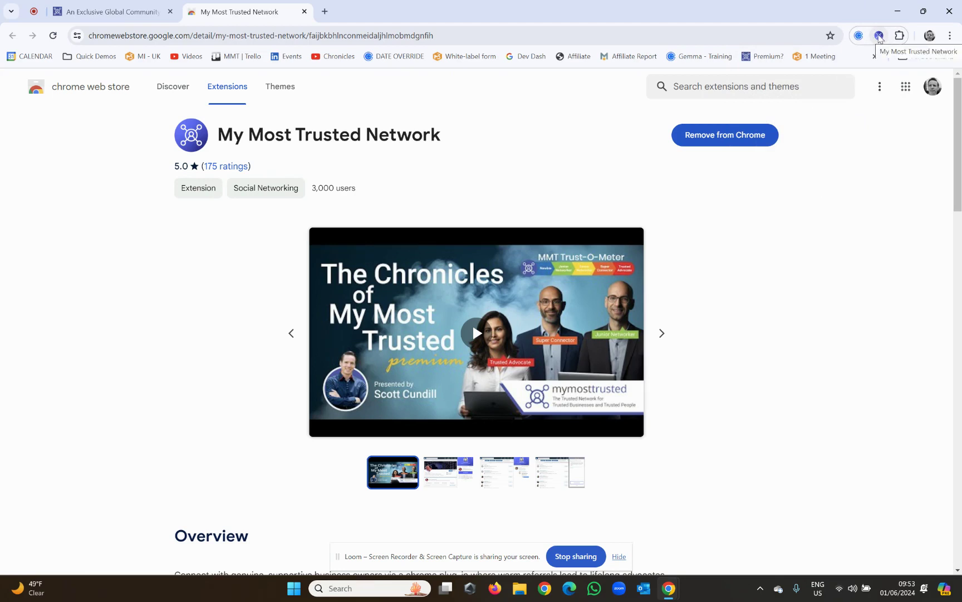
# Step: From the pinned toolbar icon's welcome popup, go to your own LinkedIn profile
pyautogui.click(878, 39)
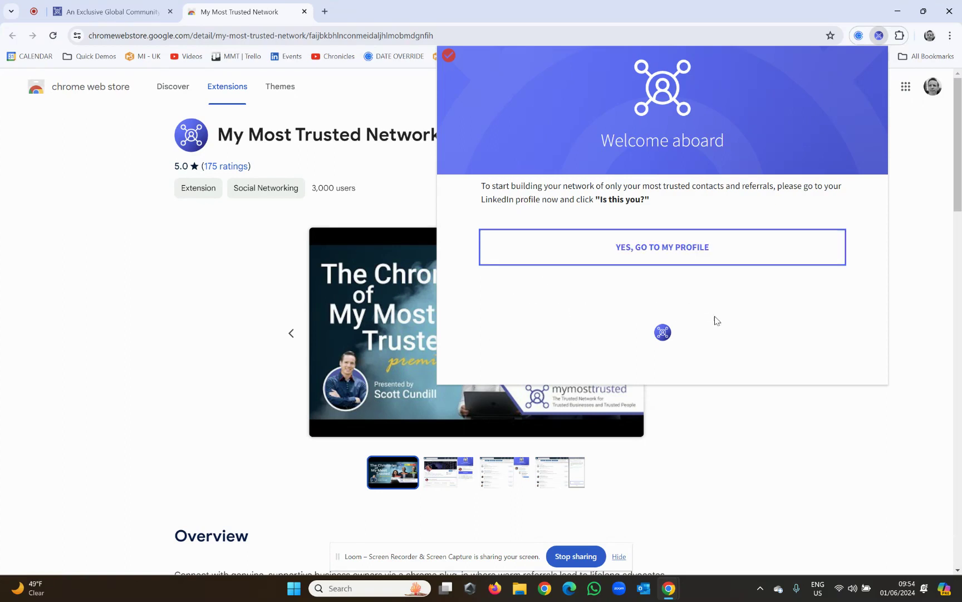
pyautogui.click(645, 250)
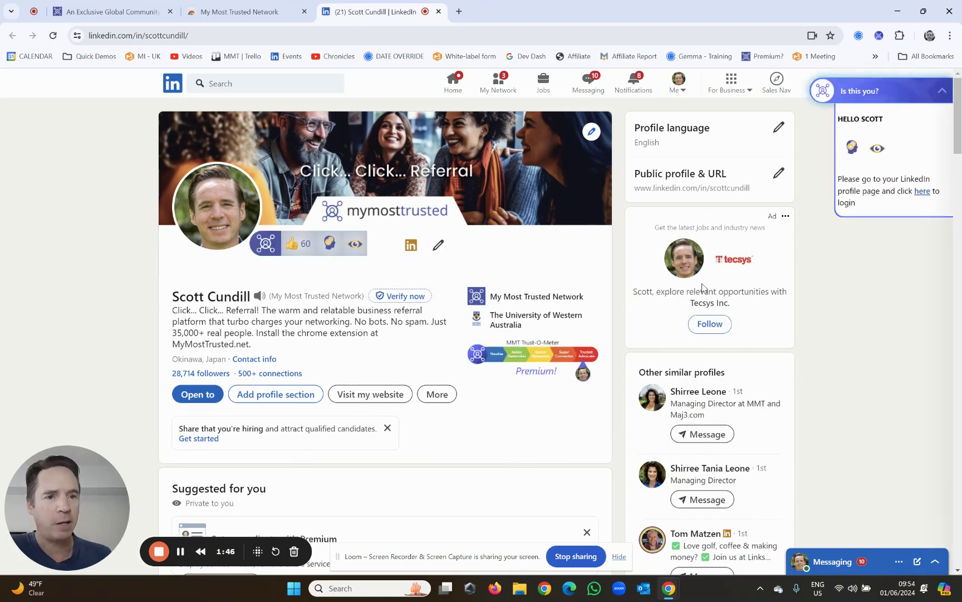
# Step: Drag the 'Is this you?' widget down, then back up slightly along the right edge
pyautogui.moveTo(911, 174); pyautogui.dragTo(894, 214)
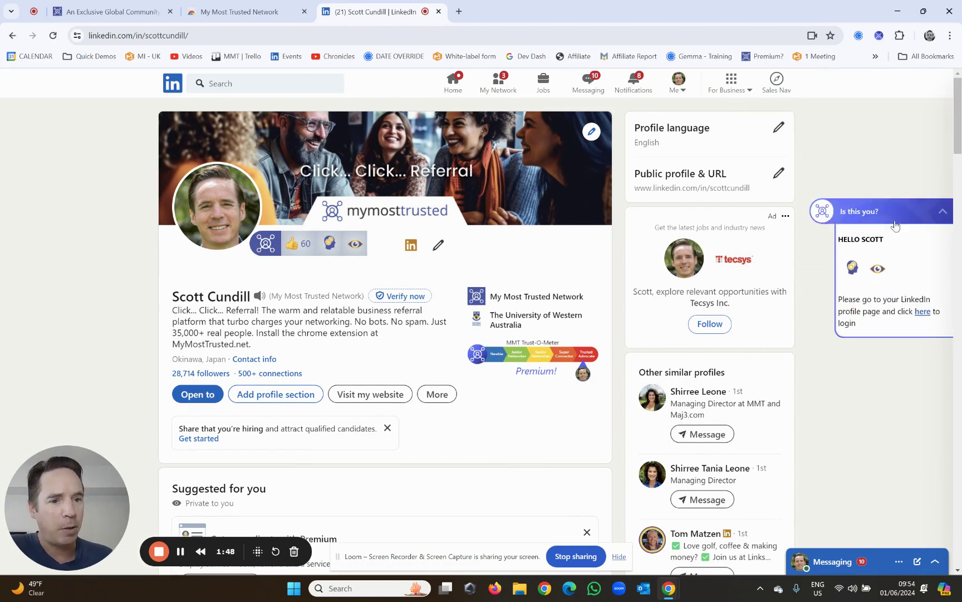
pyautogui.moveTo(889, 136)
pyautogui.mouseDown()
pyautogui.moveTo(897, 167)
pyautogui.moveTo(851, 141)
pyautogui.mouseUp()
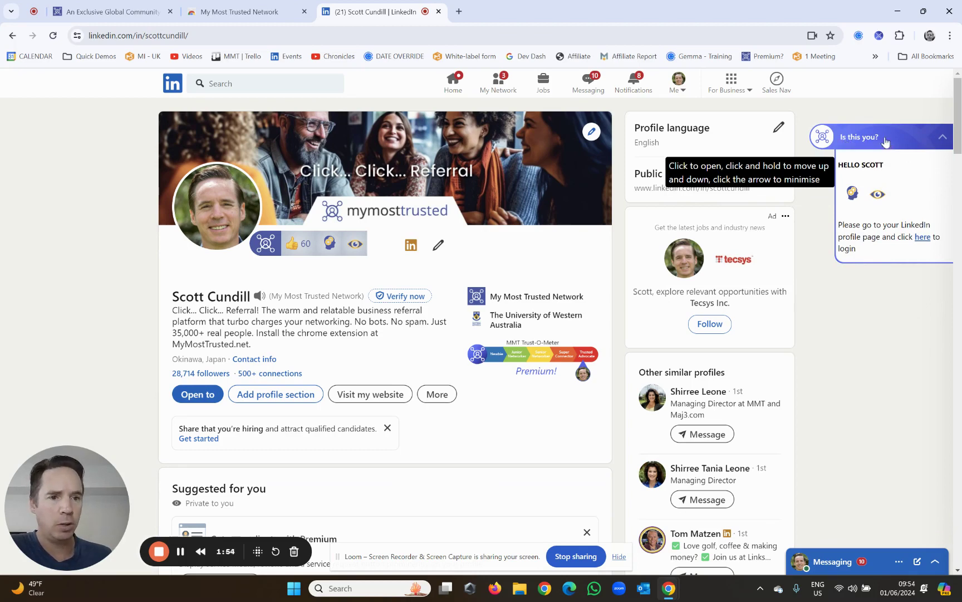
# Step: Confirm 'Yes, this is me' in the sign-in panel and close the YouTube playlist
pyautogui.click(883, 143)
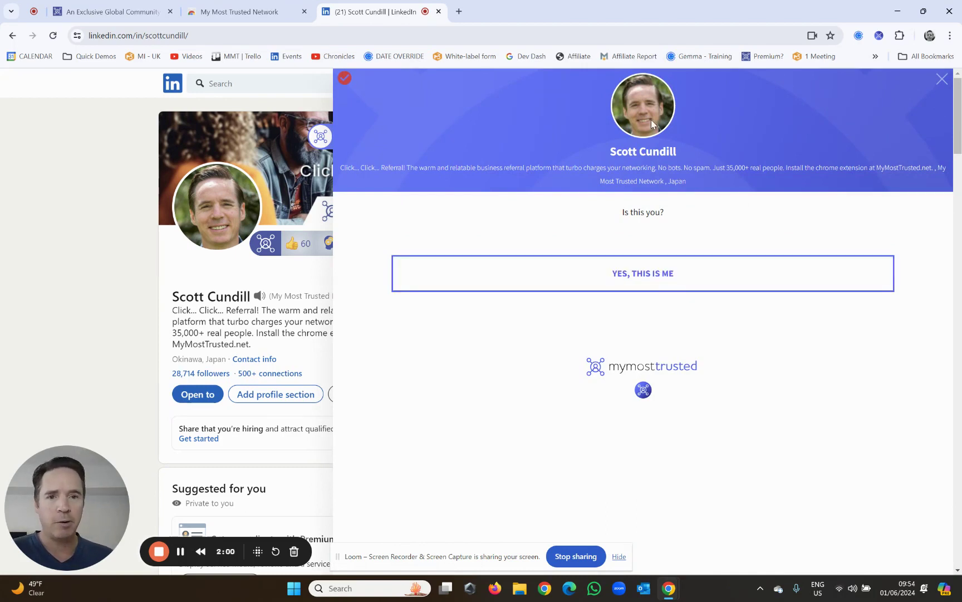
pyautogui.click(646, 282)
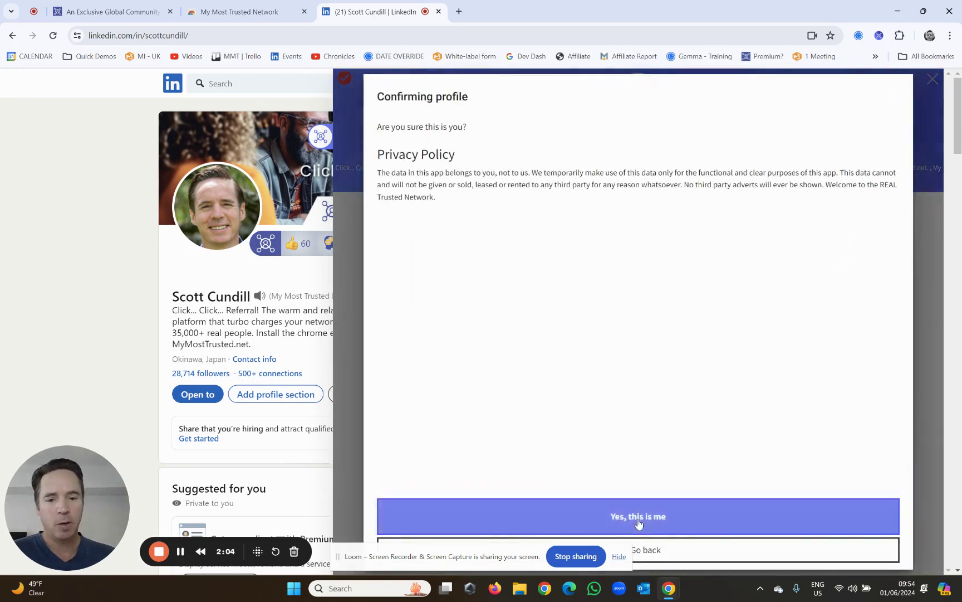
pyautogui.click(646, 522)
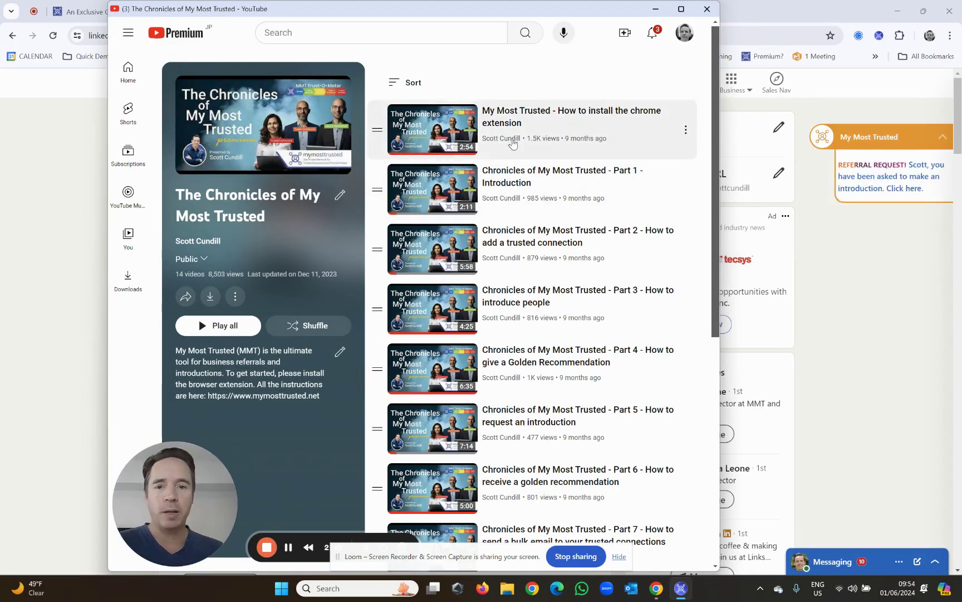
pyautogui.click(707, 11)
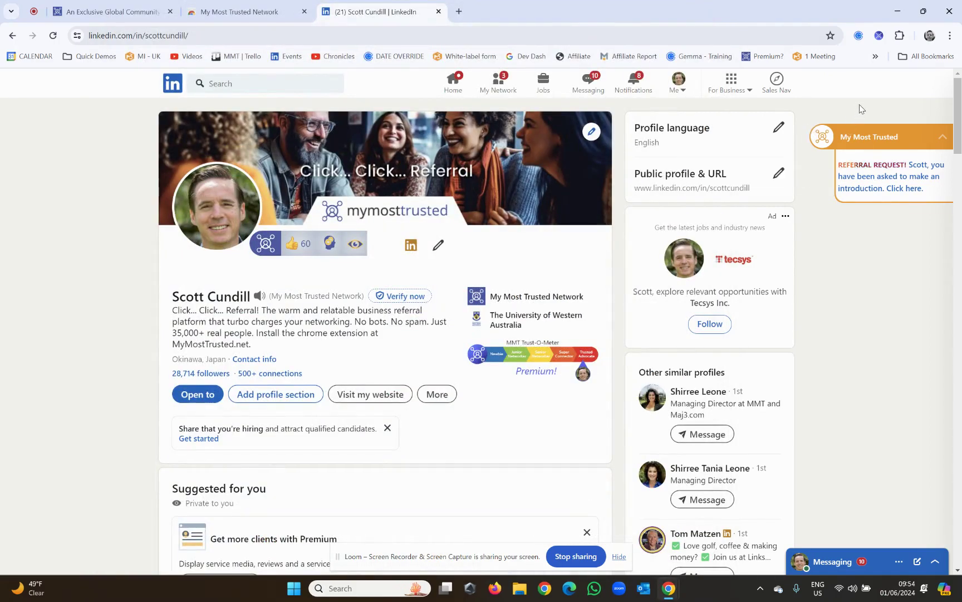
# Step: Collapse and nudge the My Most Trusted widget, then open its dashboard from the header
pyautogui.click(894, 138)
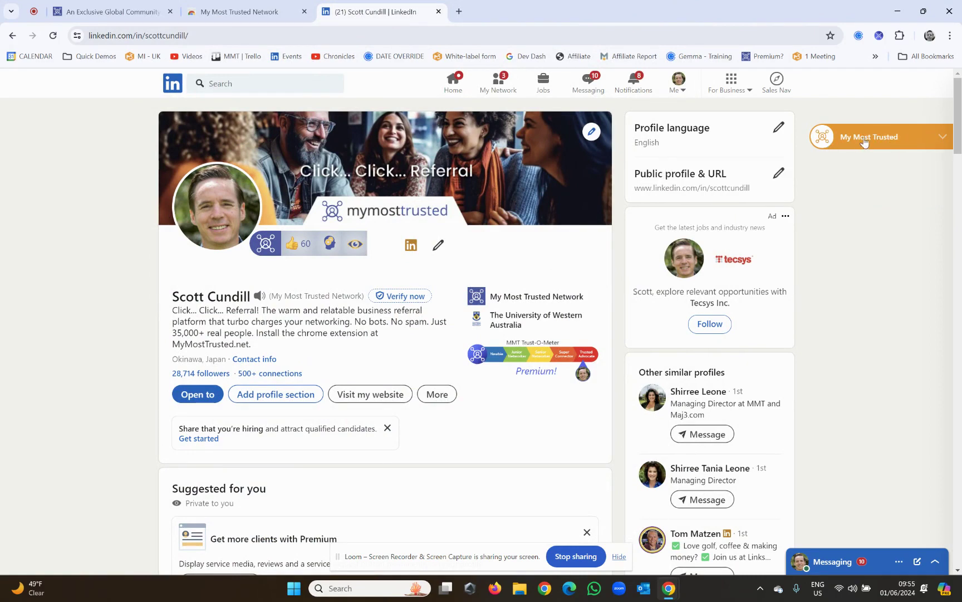
pyautogui.moveTo(893, 139); pyautogui.dragTo(906, 151)
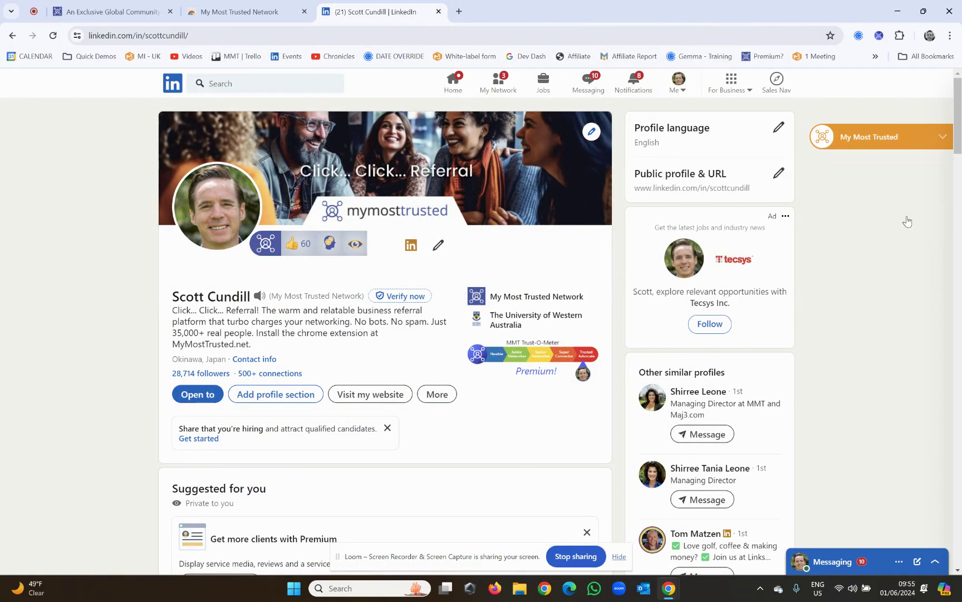
pyautogui.click(914, 146)
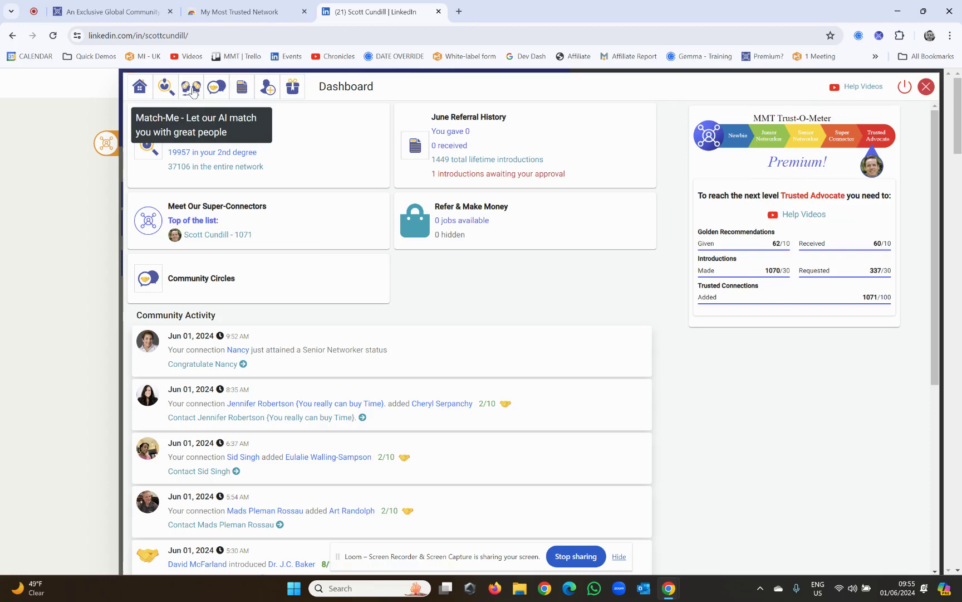
# Step: Save the Match-Me preferences for meeting business owners and community builders
pyautogui.click(192, 89)
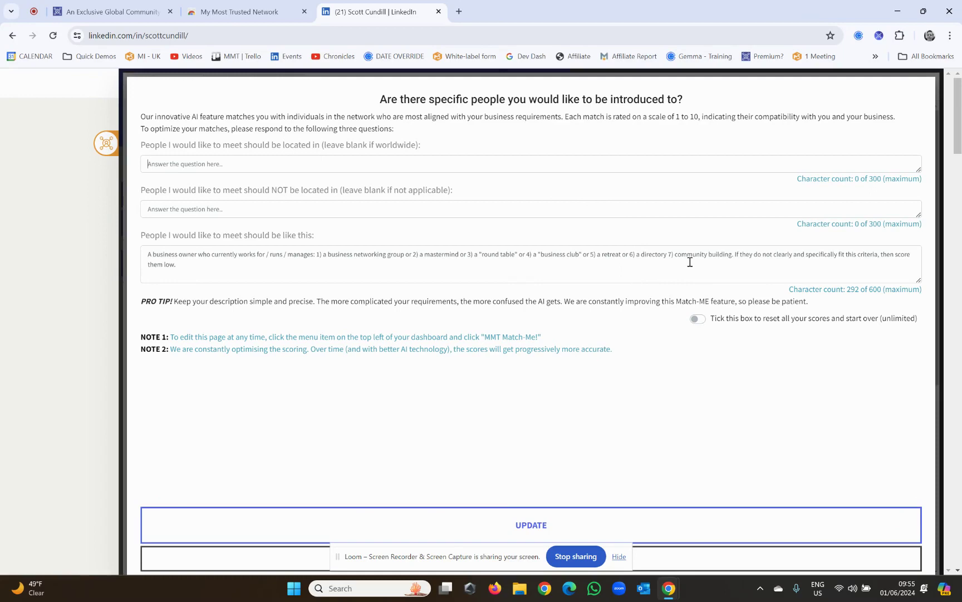
pyautogui.click(585, 523)
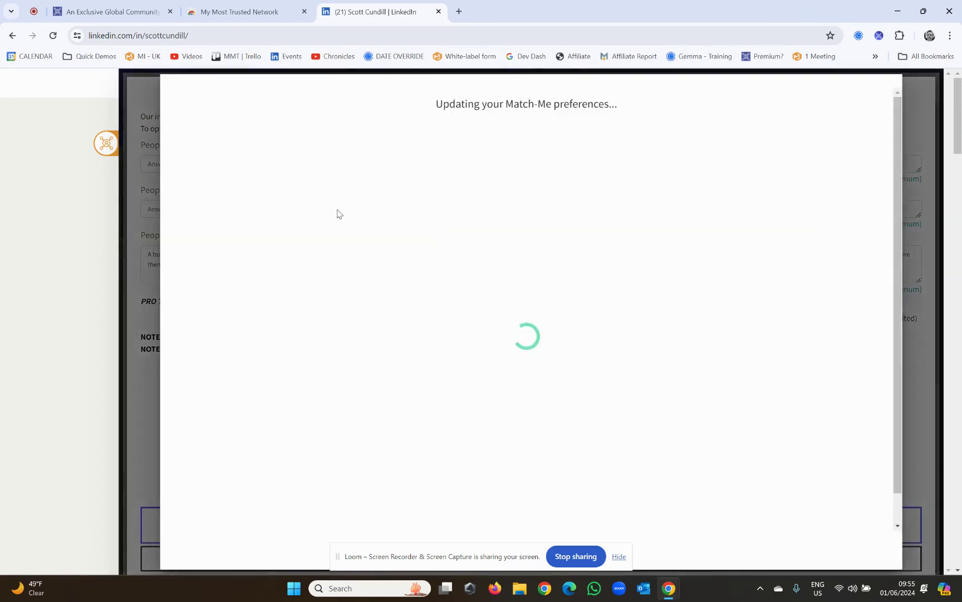